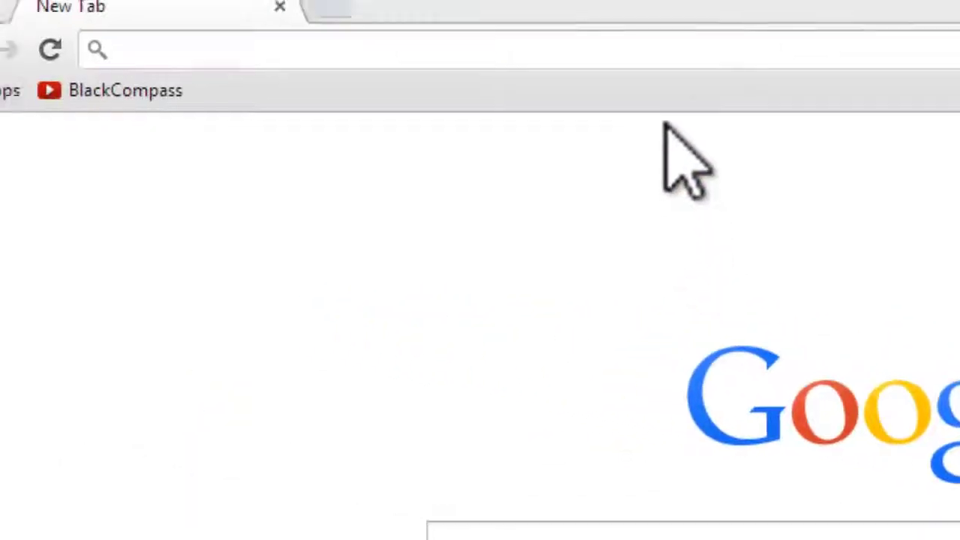
Open a blank new Chrome tab showing the Google start page
left_click(748, 76)
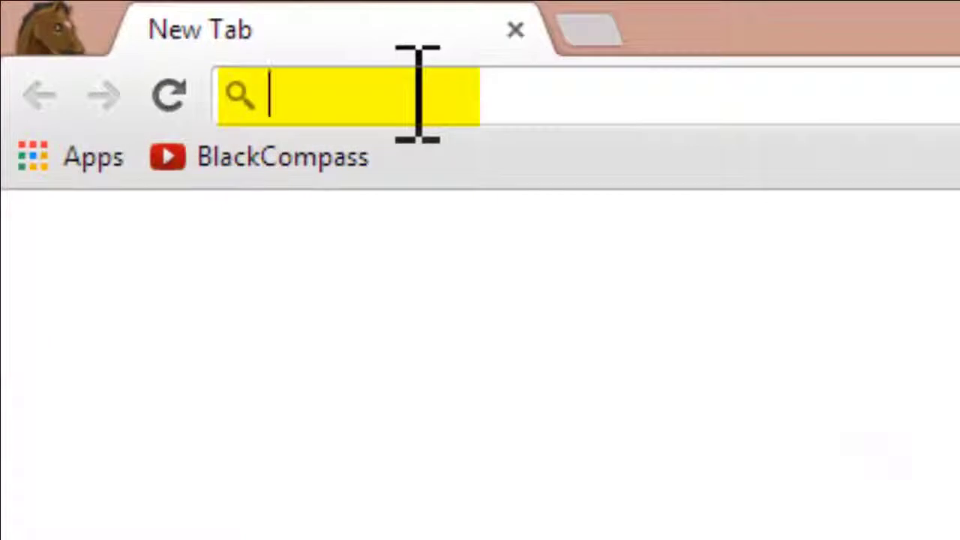
Load feedly.com in Chrome
type("feedly")
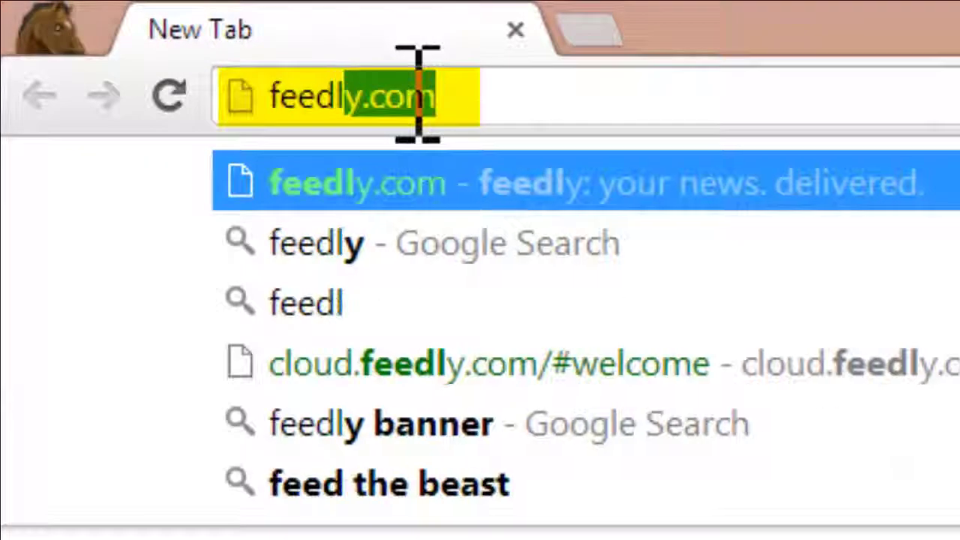
type(".com")
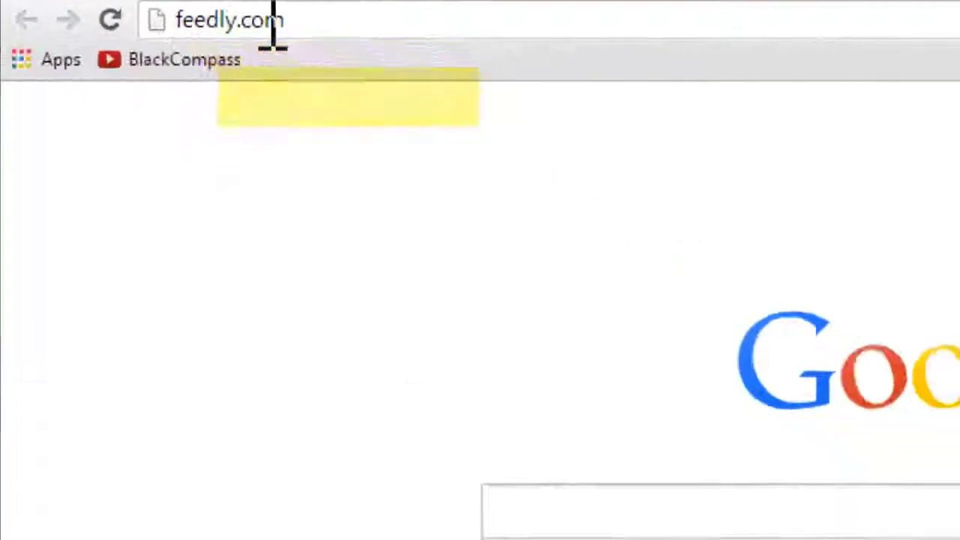
key("Return")
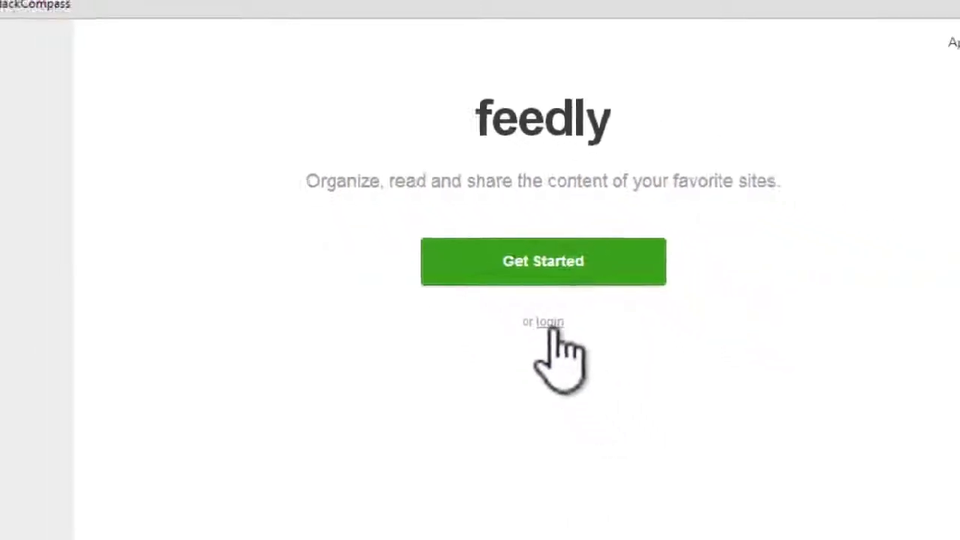
Log in to Feedly with the Google account and accept its access permissions
left_click(549, 322)
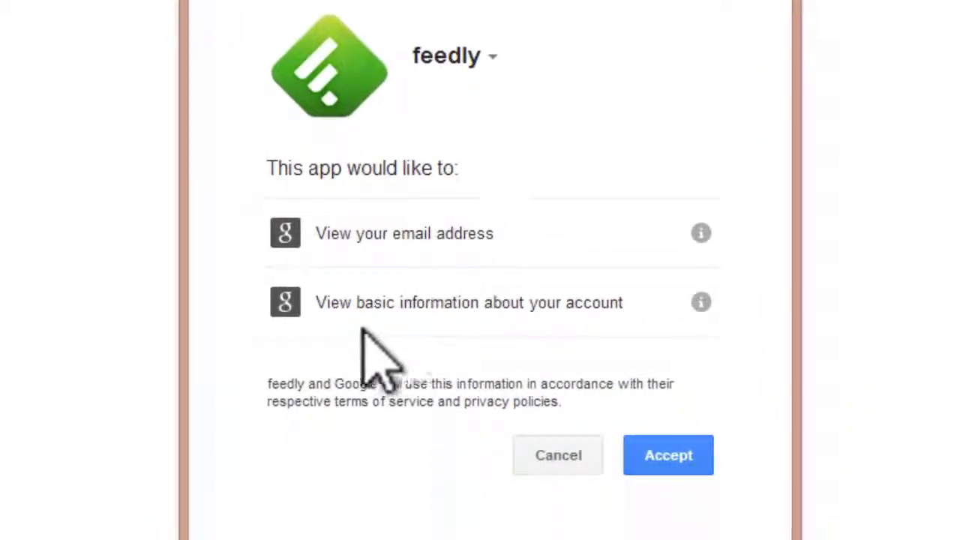
left_click(654, 458)
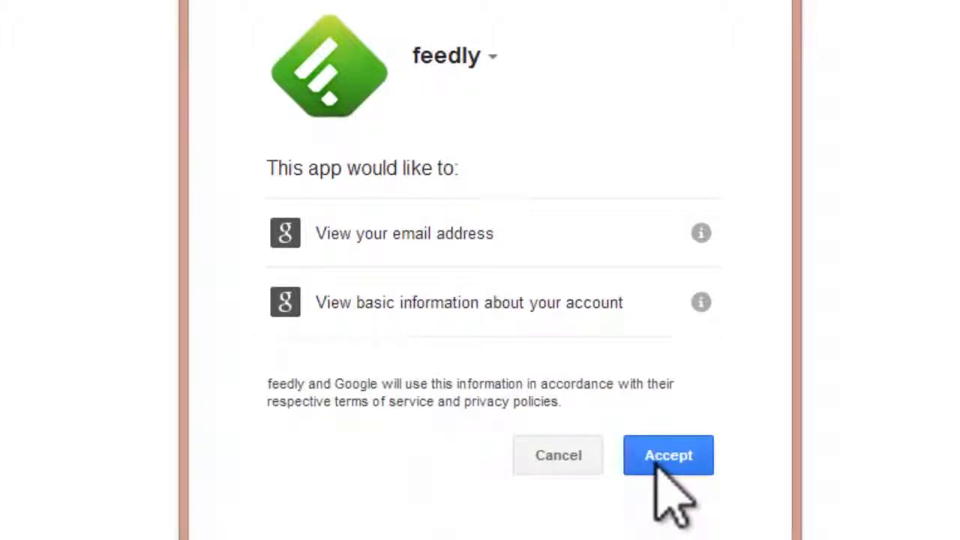
left_click(535, 368)
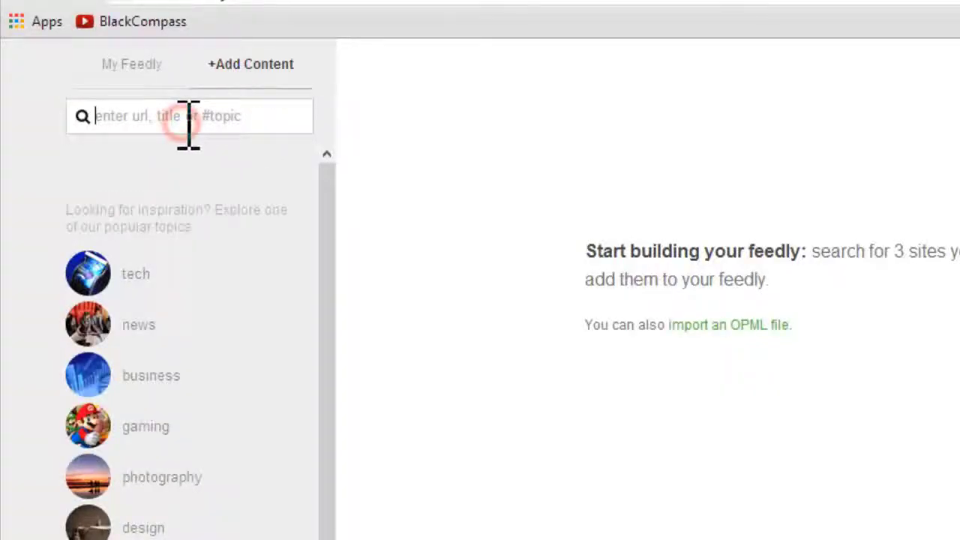
Search for the eHow site and start adding the eHow - Money How To's feed
type("ehoe.co")
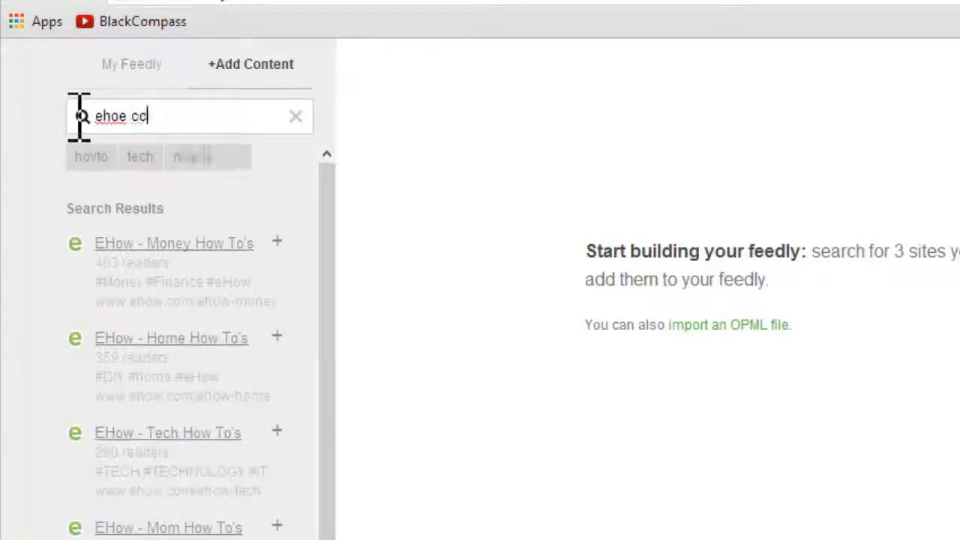
type("m")
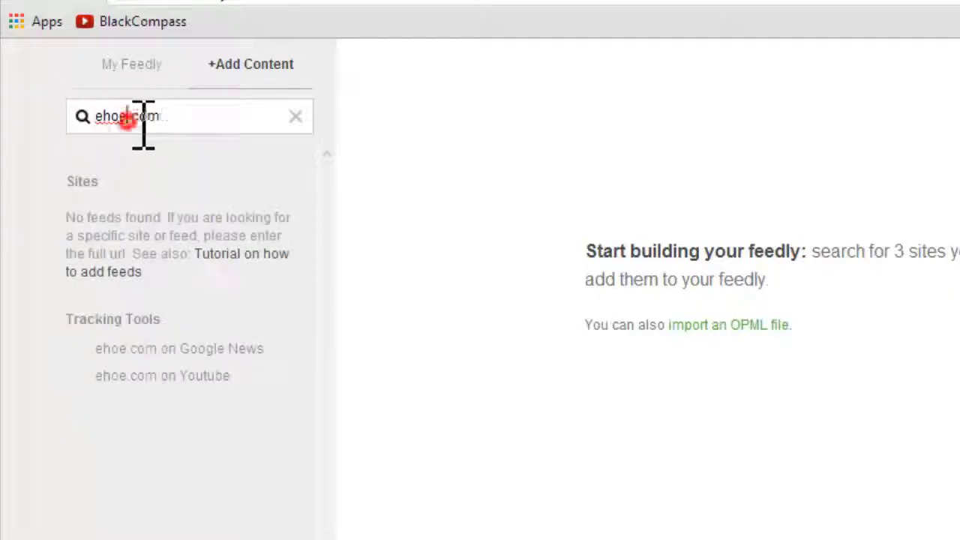
key("BackSpace")
type("w")
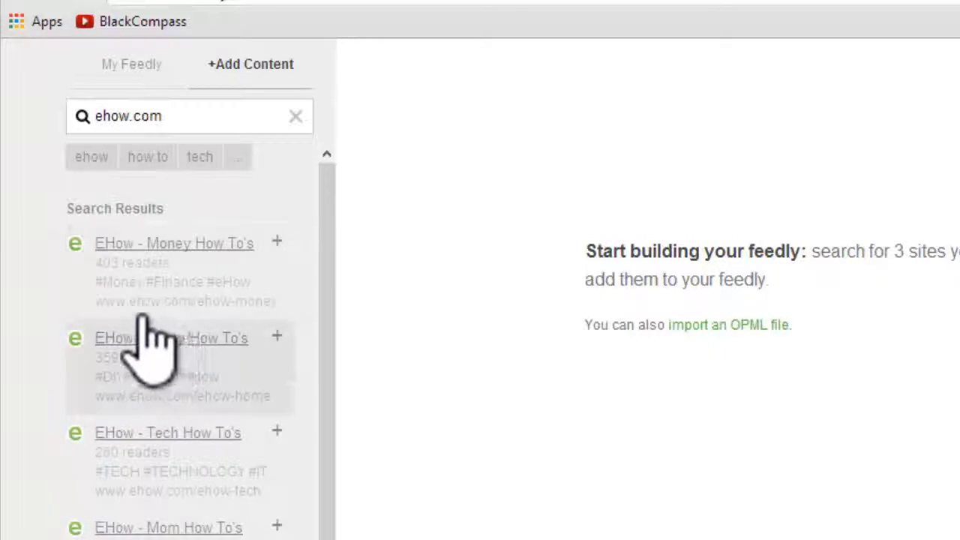
left_click(278, 238)
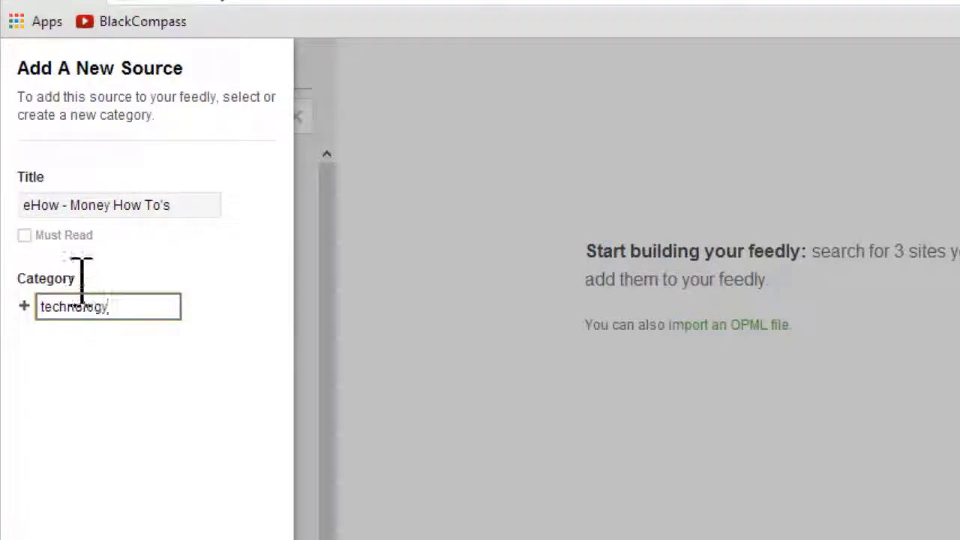
Create the technology category and add eHow - Money How To's to it
left_click(24, 306)
left_click(54, 279)
left_click(122, 307)
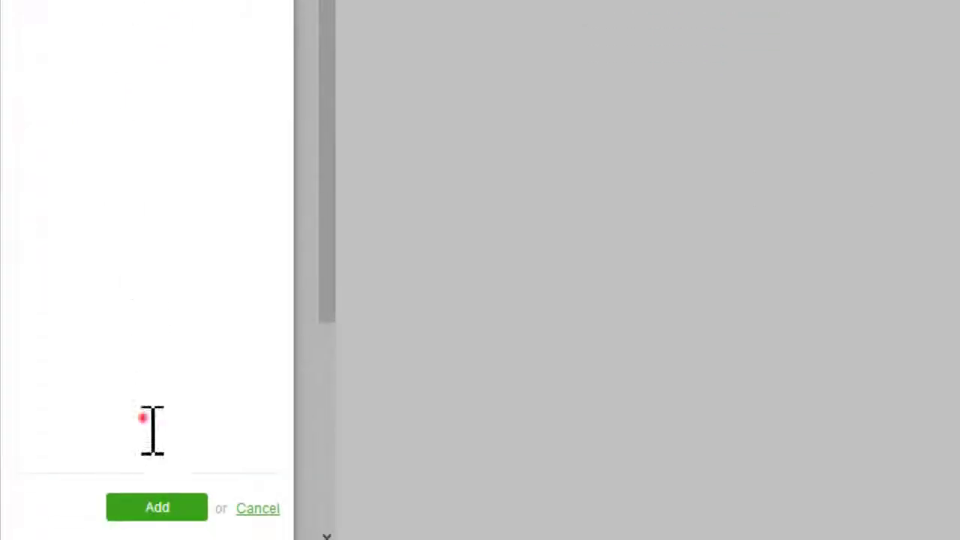
left_click(161, 509)
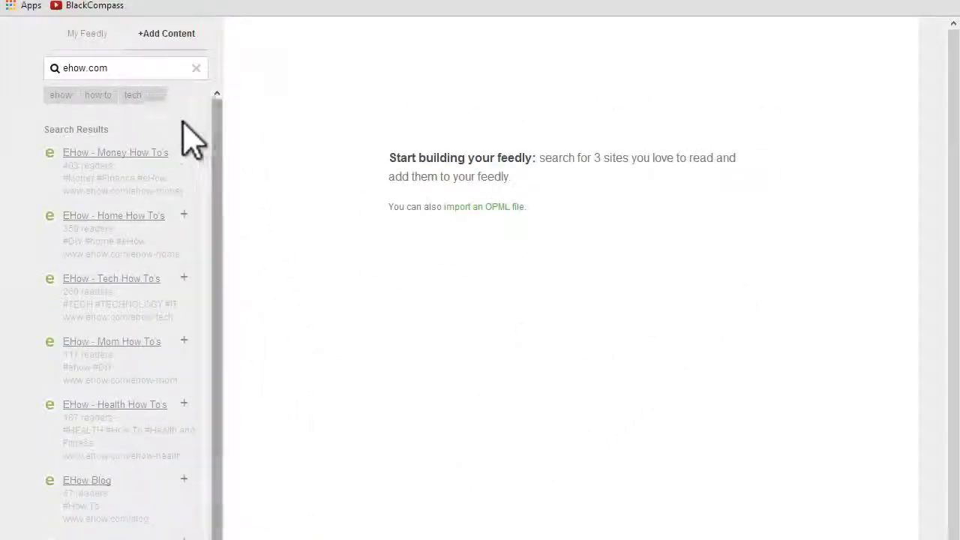
View the eHow - Money How To's articles under Technology in My Feedly
left_click(90, 34)
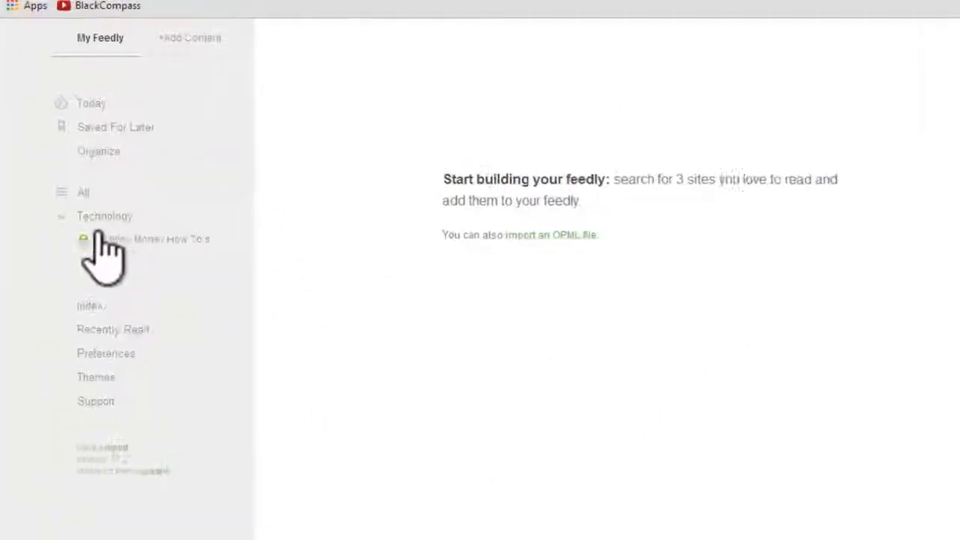
left_click(142, 258)
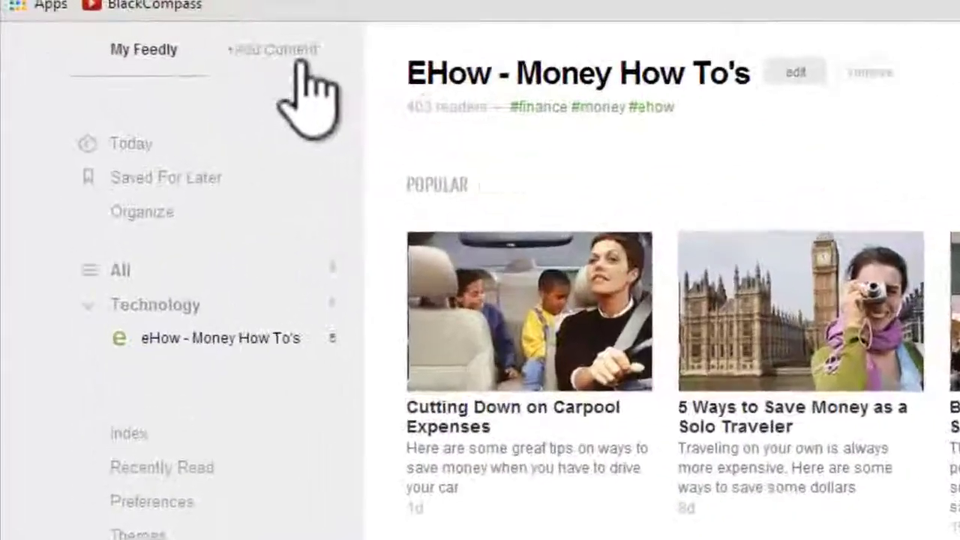
left_click(185, 33)
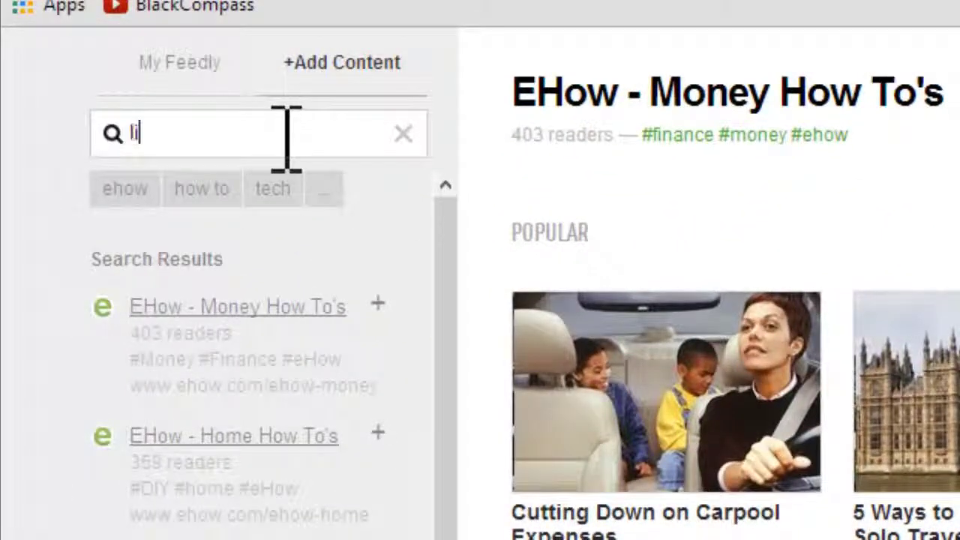
Add Lifehacker under technology and a new 'window' category
type("lifehack")
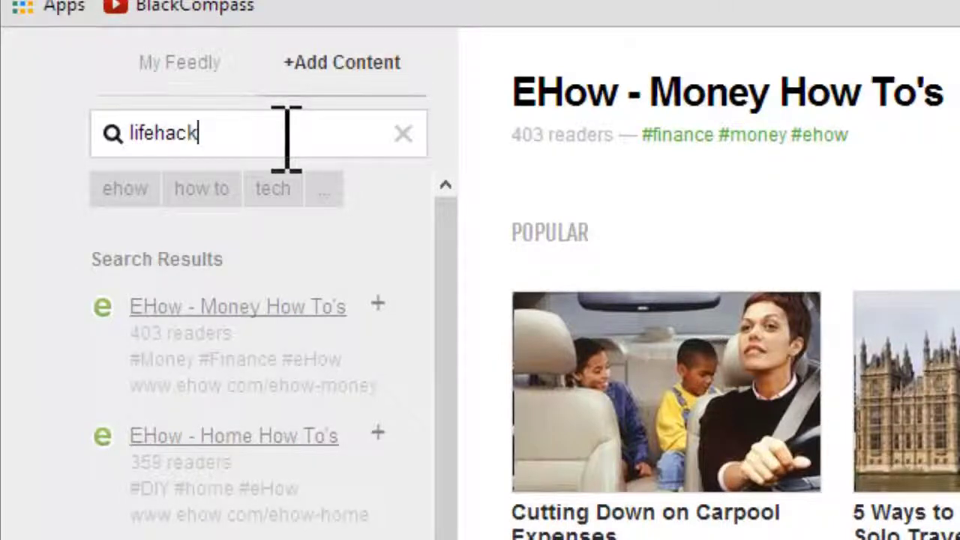
type("er")
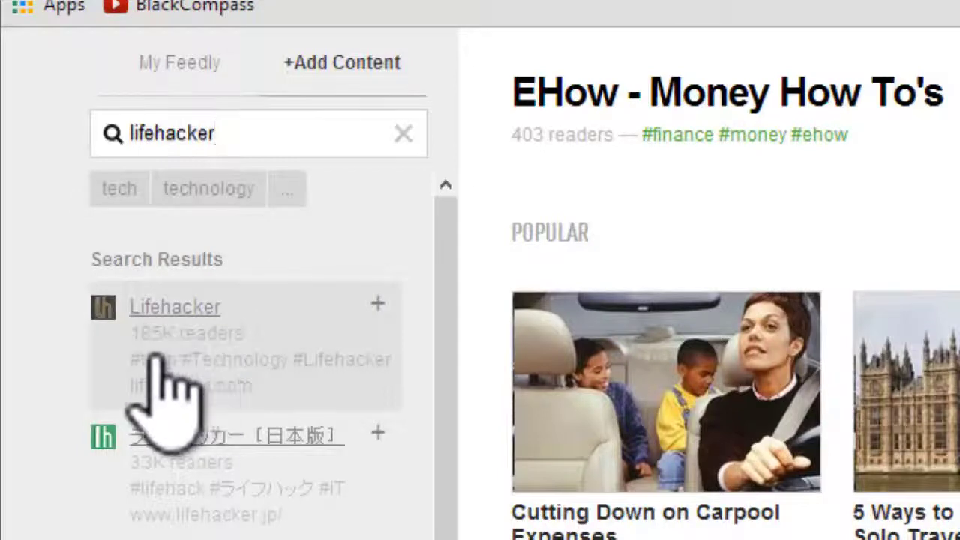
left_click(378, 305)
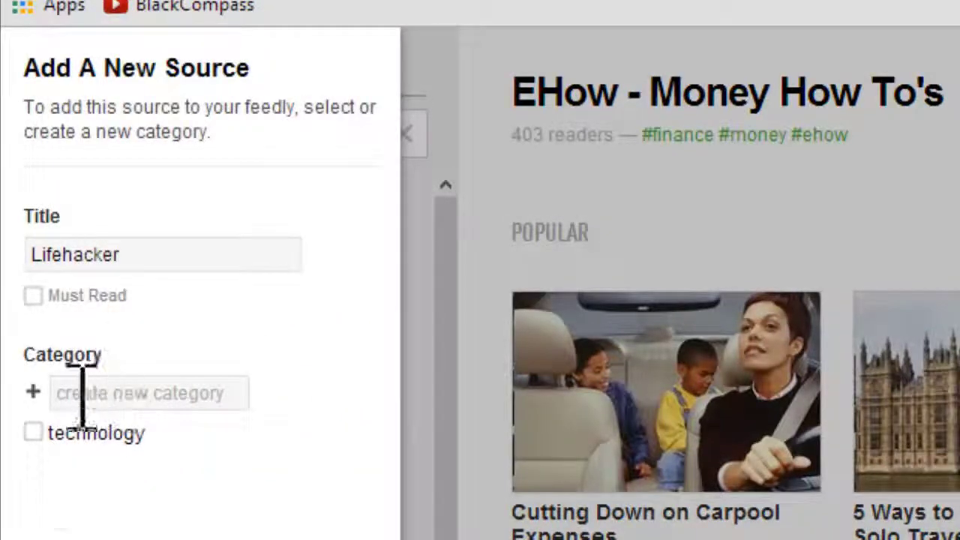
left_click(32, 432)
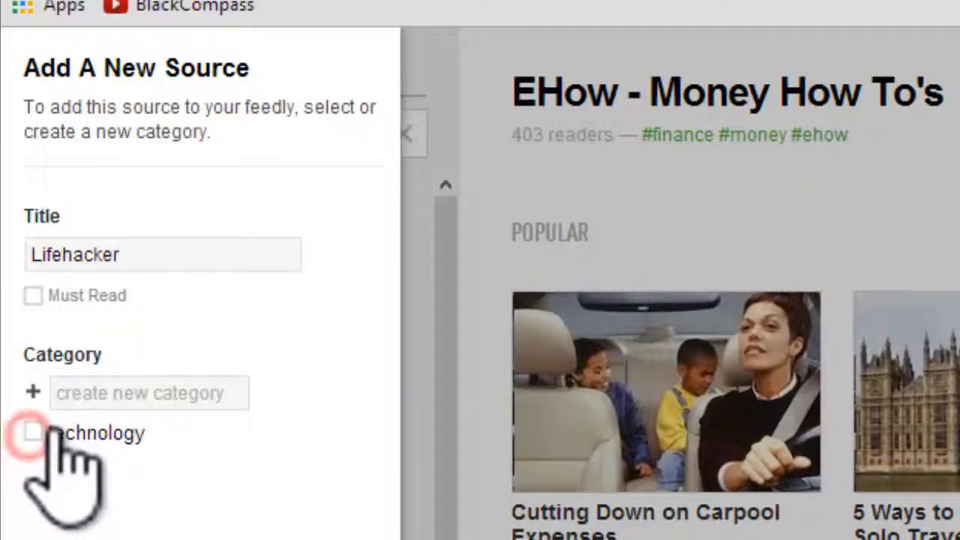
left_click(109, 391)
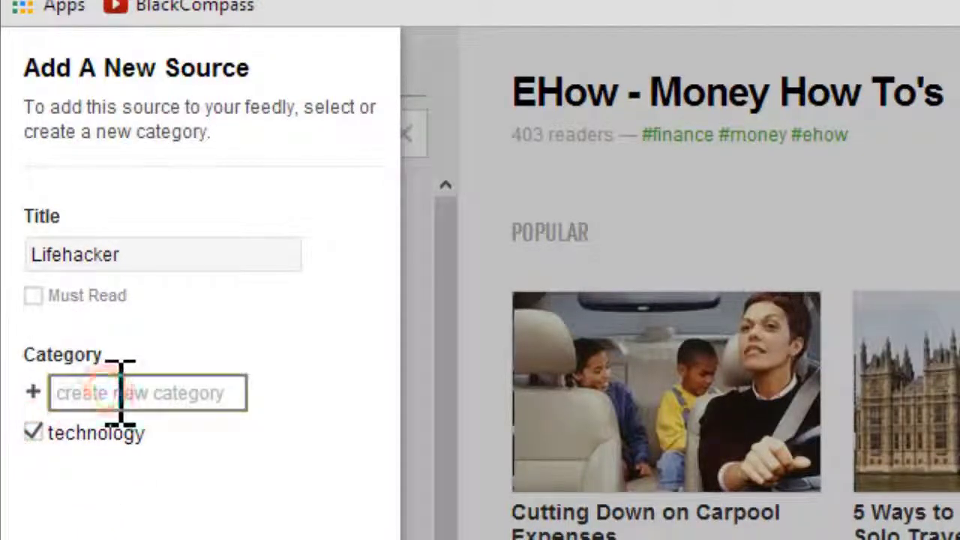
type("windo")
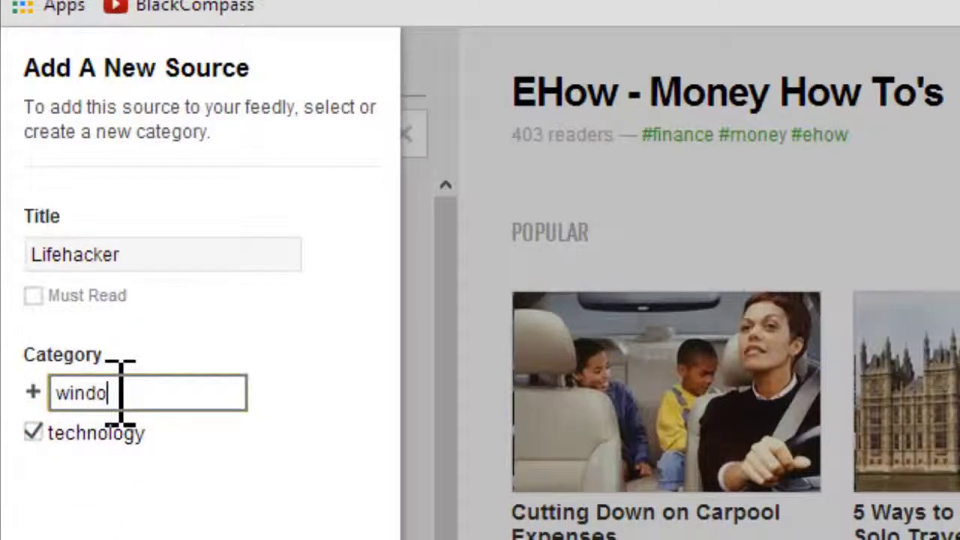
type("w")
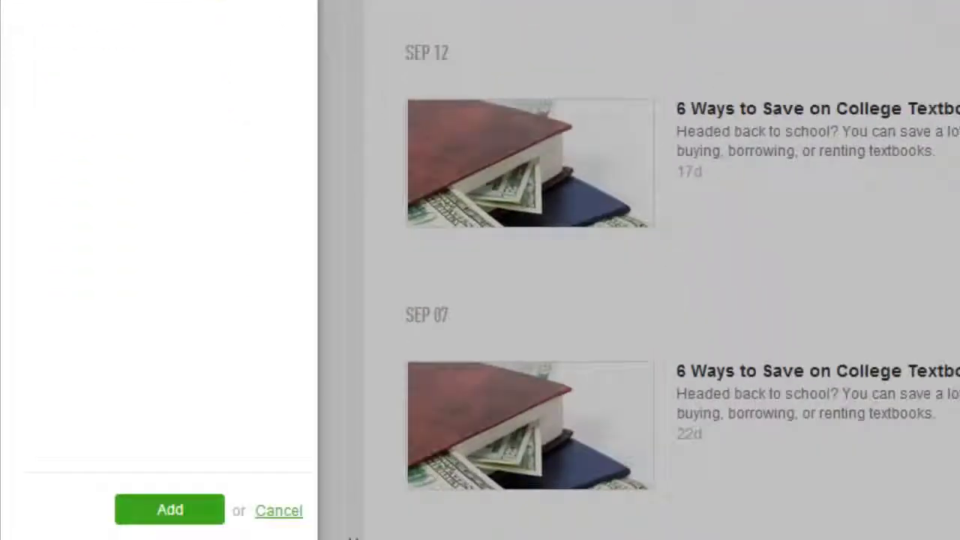
left_click(169, 510)
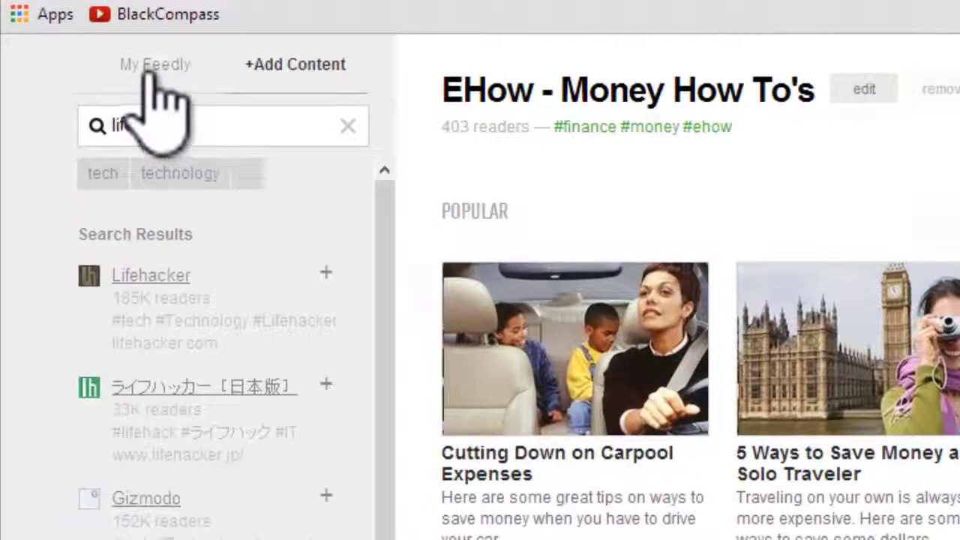
Open the Lifehacker feed and list its articles in Title Only view
left_click(153, 69)
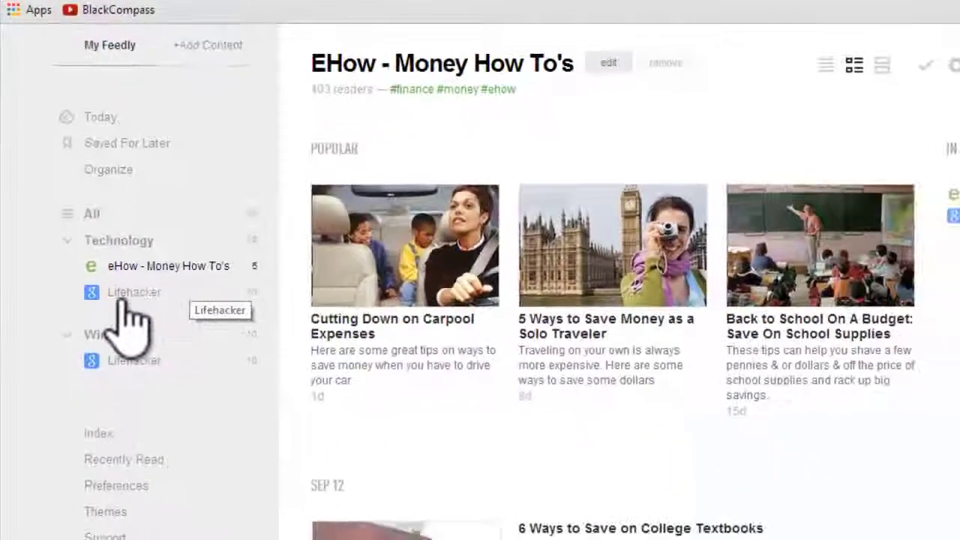
left_click(135, 291)
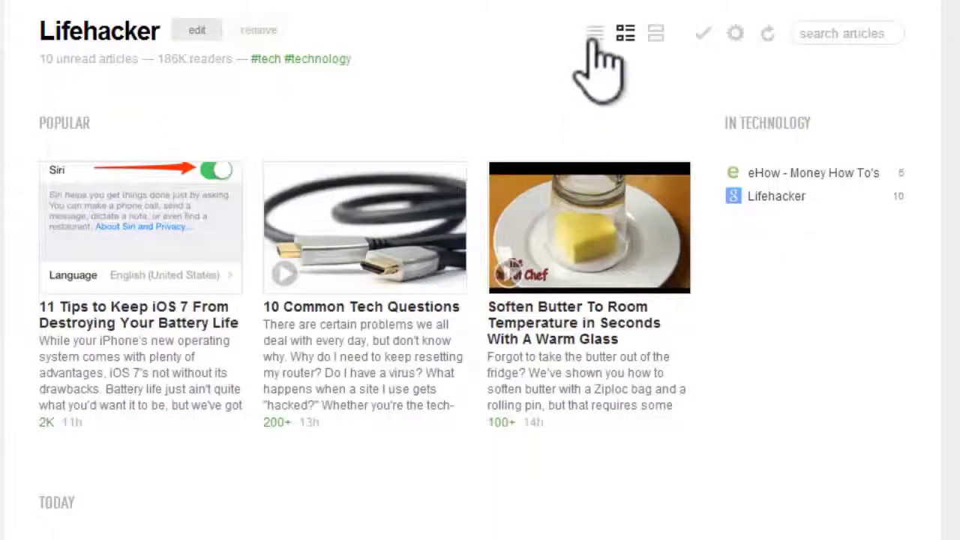
left_click(593, 34)
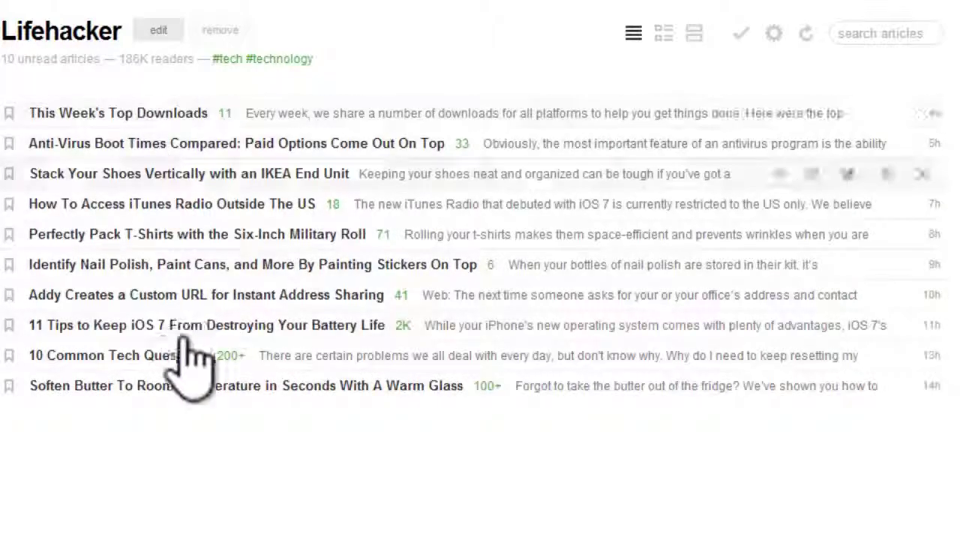
Switch the Lifehacker articles from Magazine view to Cards view
left_click(663, 33)
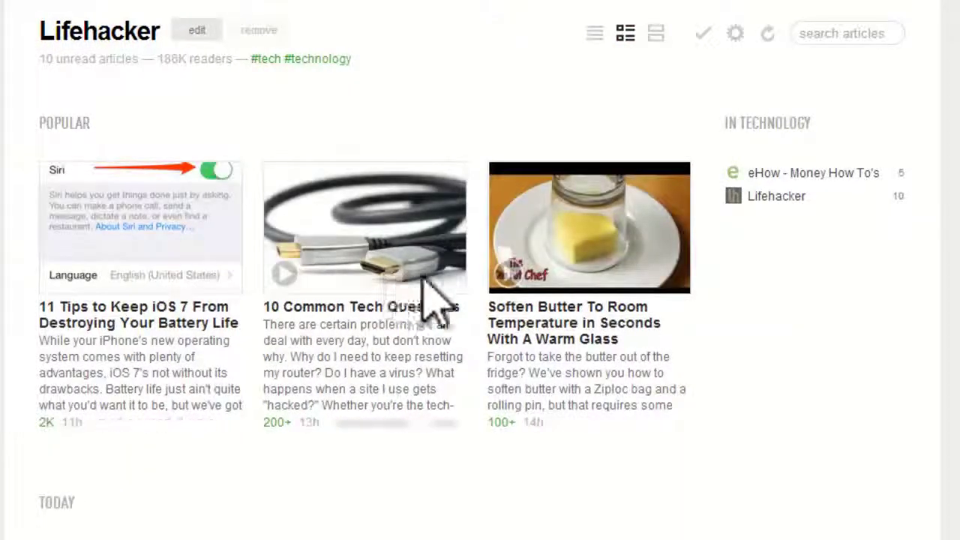
left_click(655, 36)
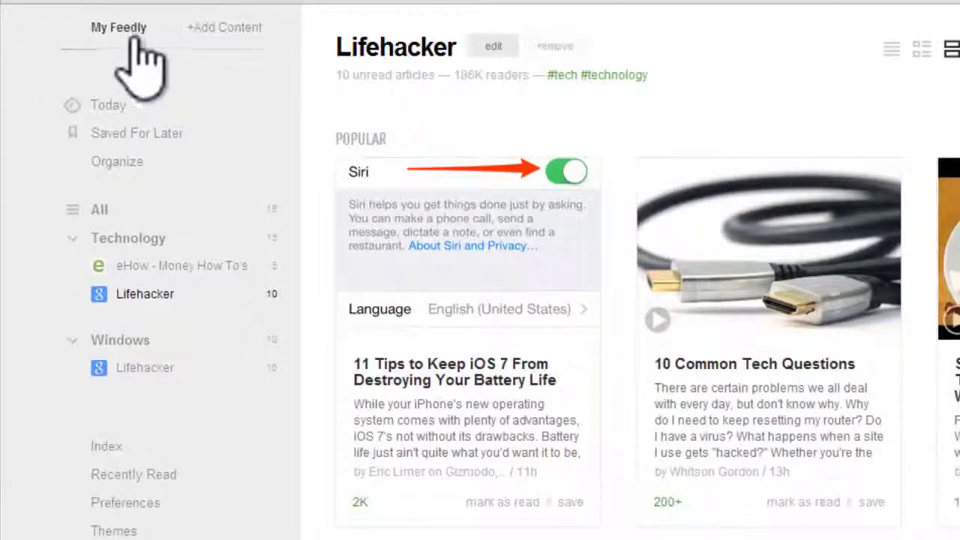
Move Lifehacker and eHow - Money How To's into Windows on Organize, then view Index
left_click(106, 104)
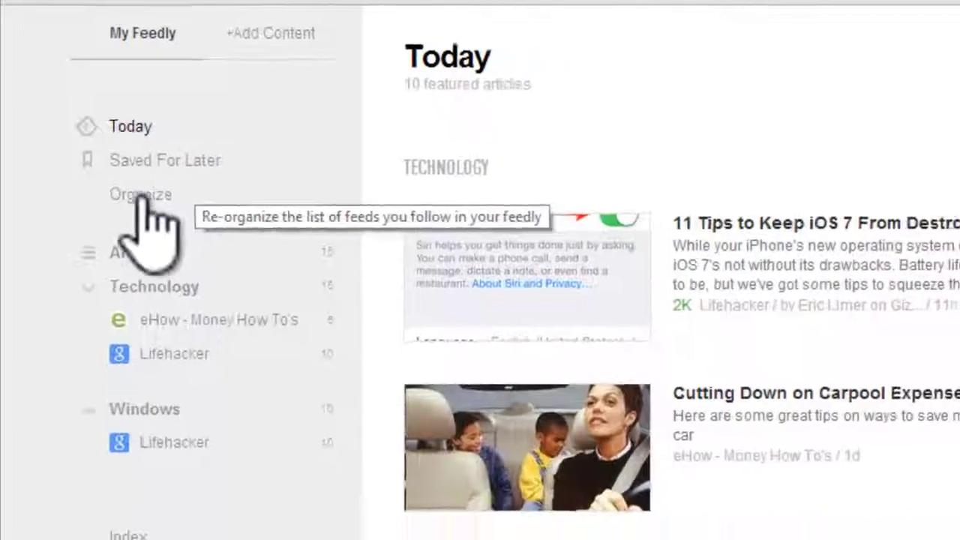
left_click(158, 215)
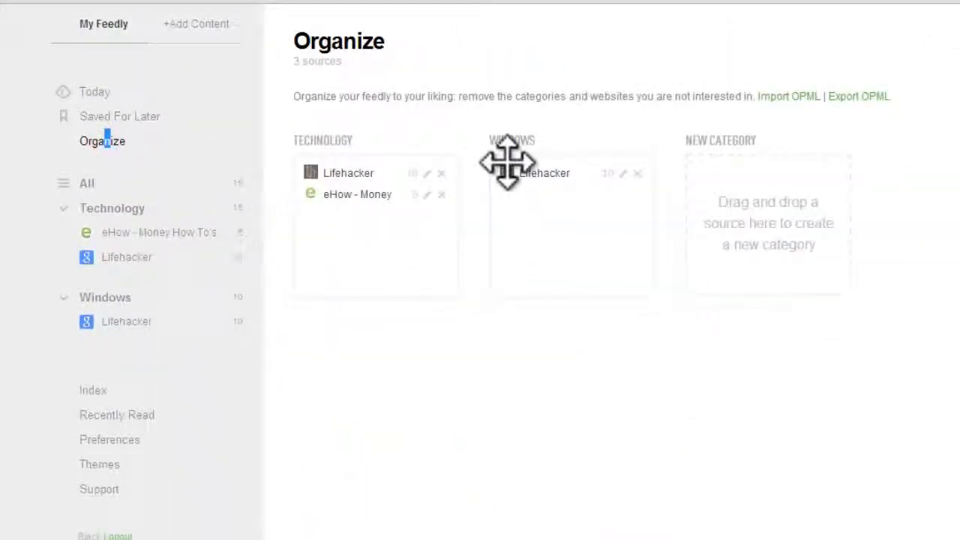
left_click_drag(357, 177, 554, 214)
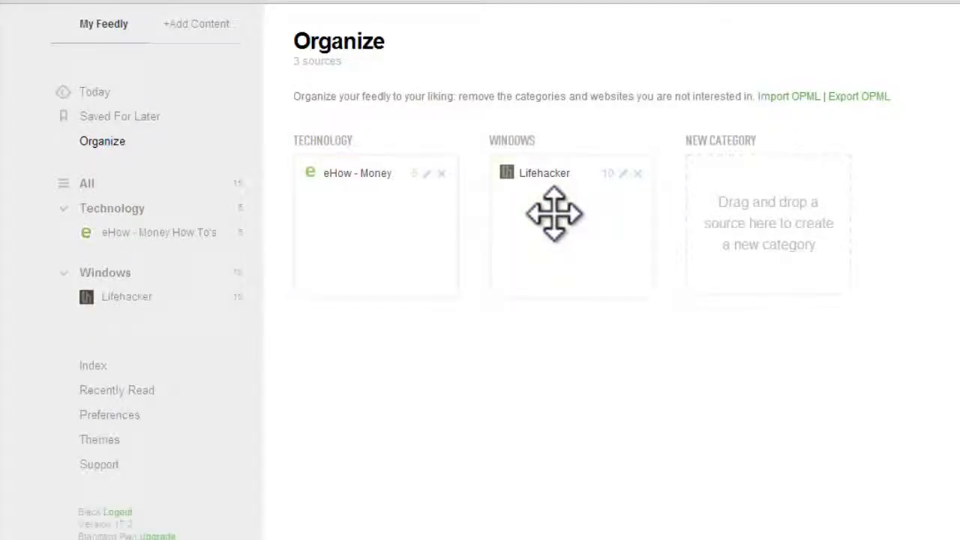
left_click_drag(366, 173, 540, 216)
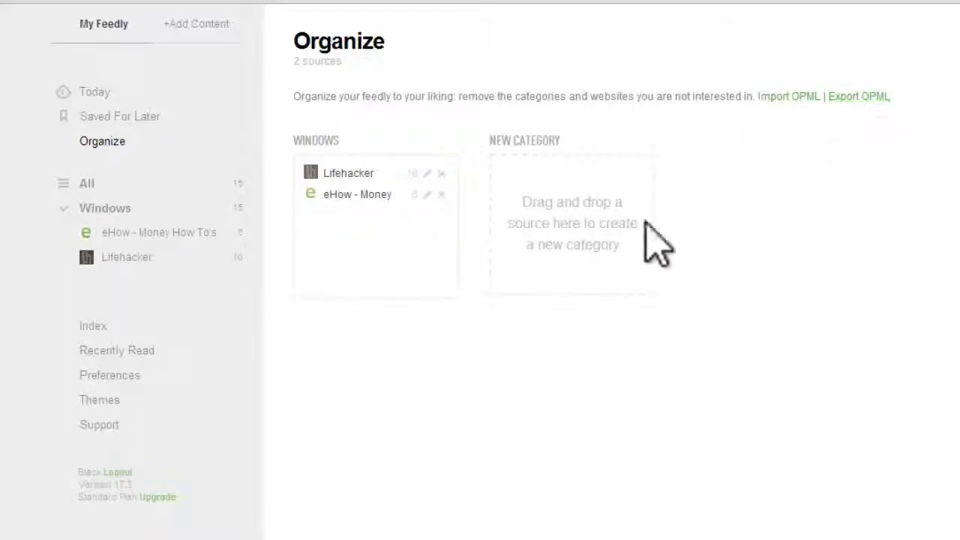
left_click(94, 327)
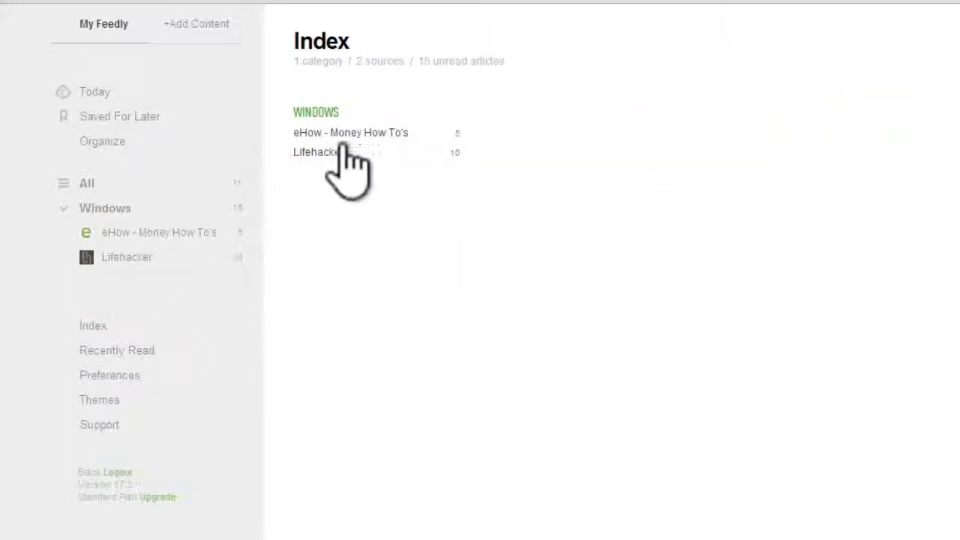